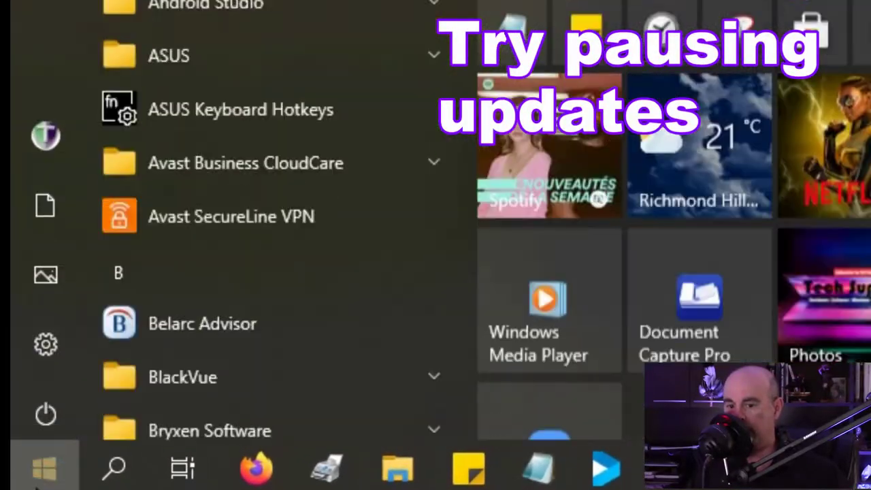
Open the advanced Windows Update options in Settings and pause updates until September 10, 2021.
left_click(89, 341)
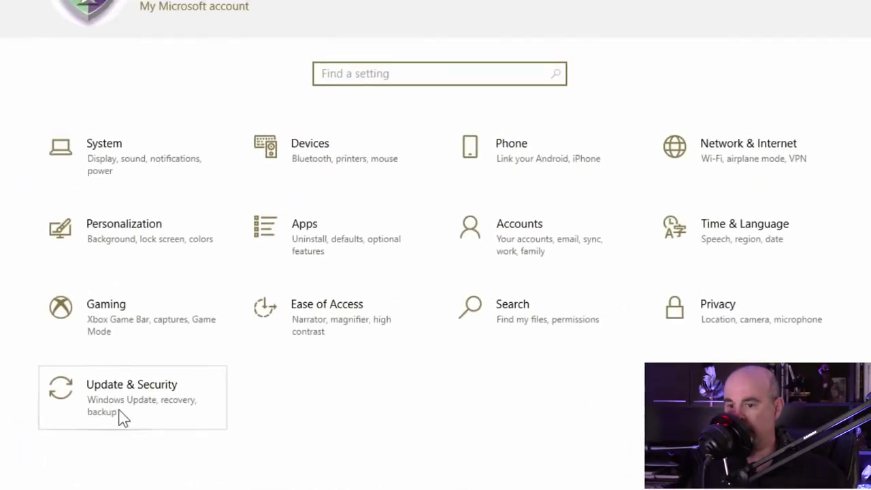
left_click(122, 417)
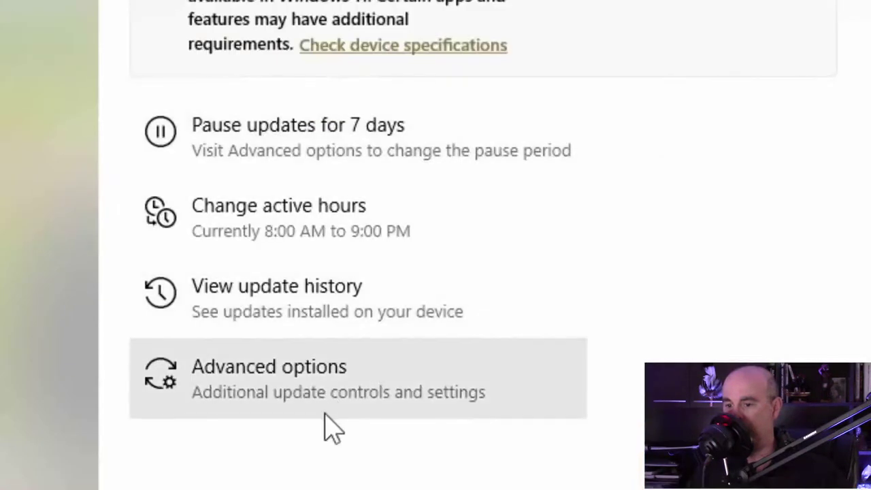
left_click(449, 392)
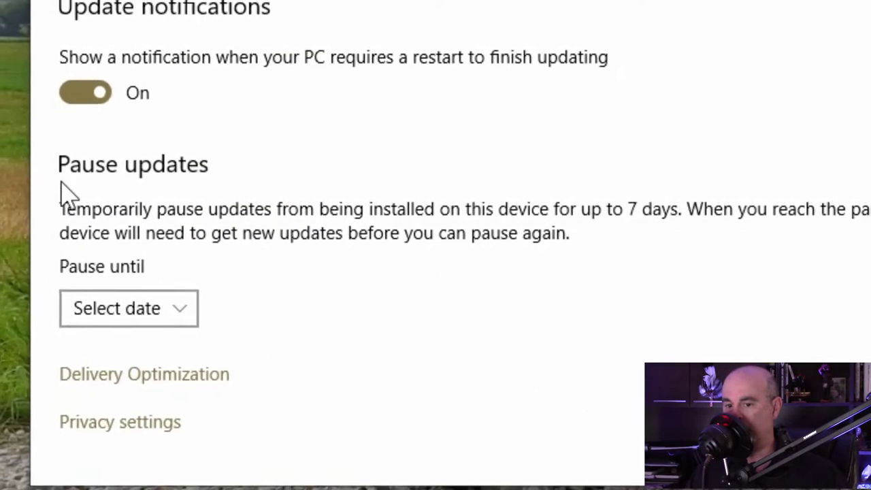
left_click(180, 309)
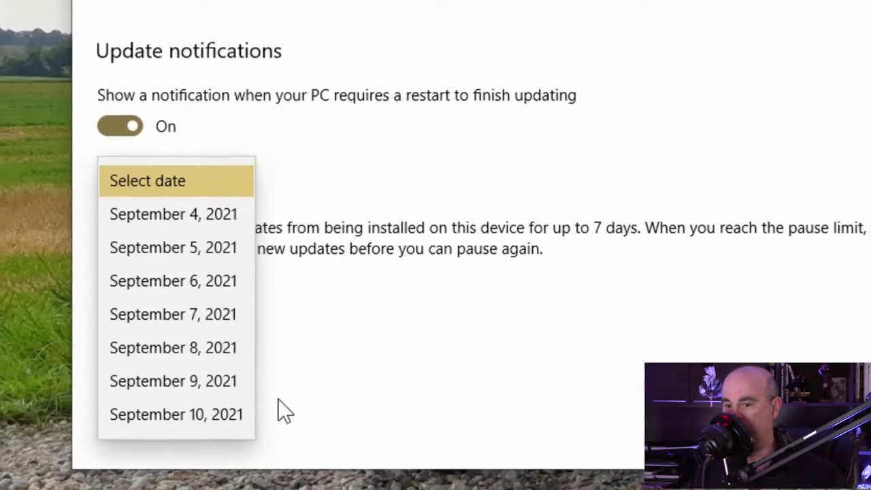
left_click(227, 414)
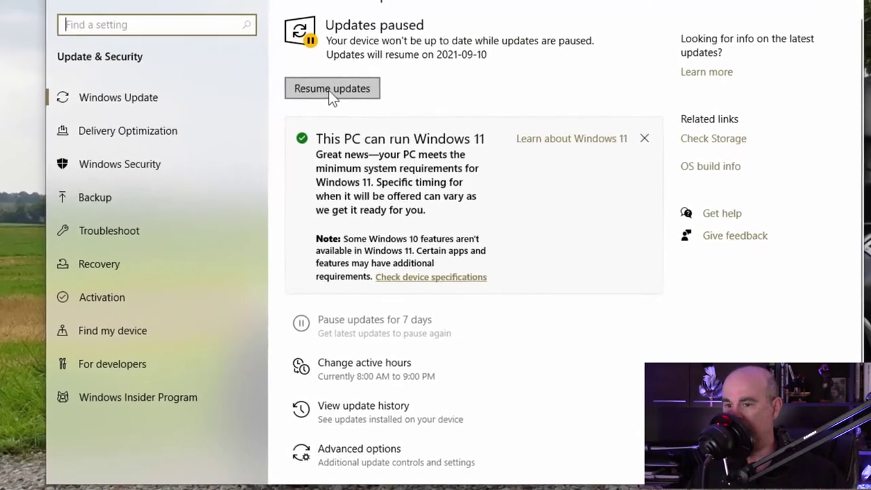
Resume the paused Windows updates.
left_click(353, 64)
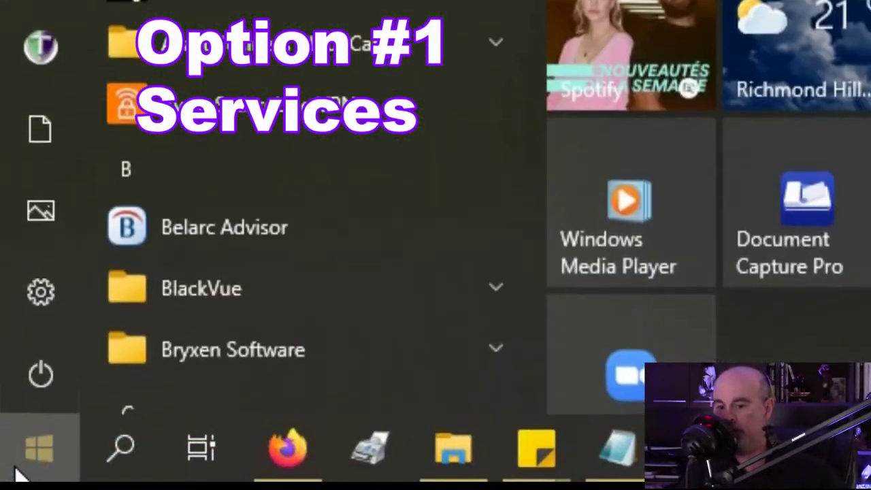
Open the Services app, find the Windows Update service and open its properties.
type("service")
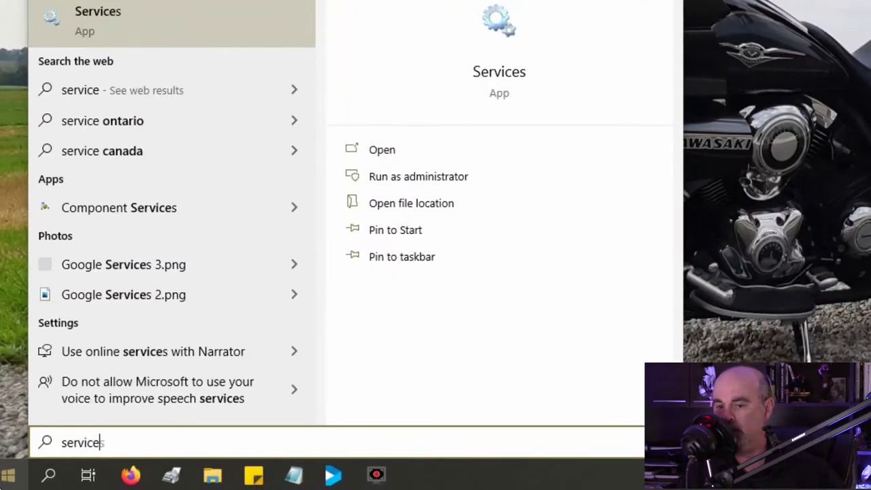
left_click(130, 20)
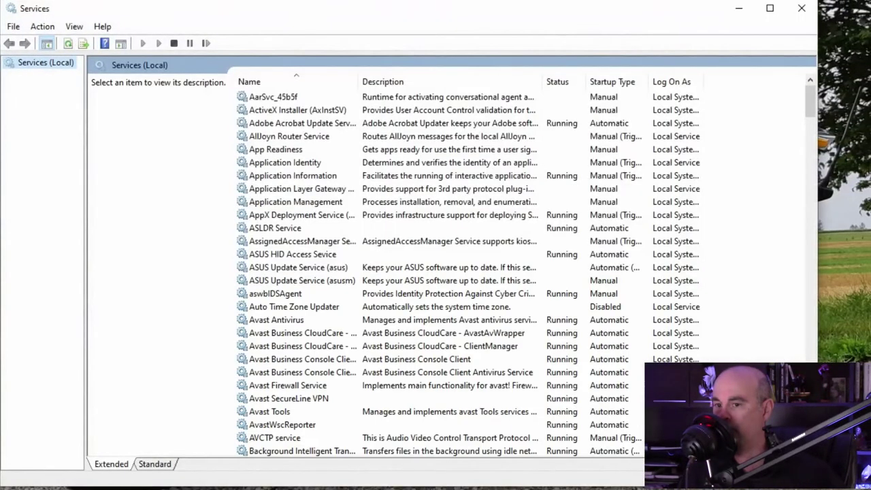
left_click(319, 214)
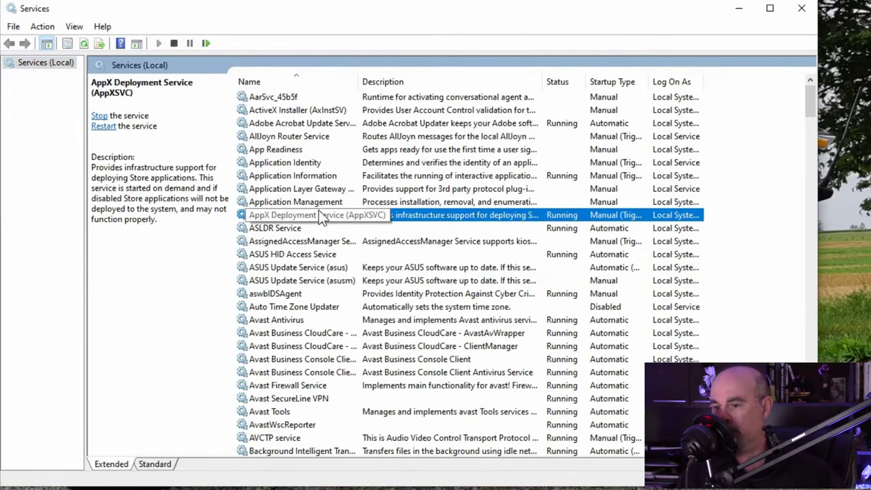
key("w")
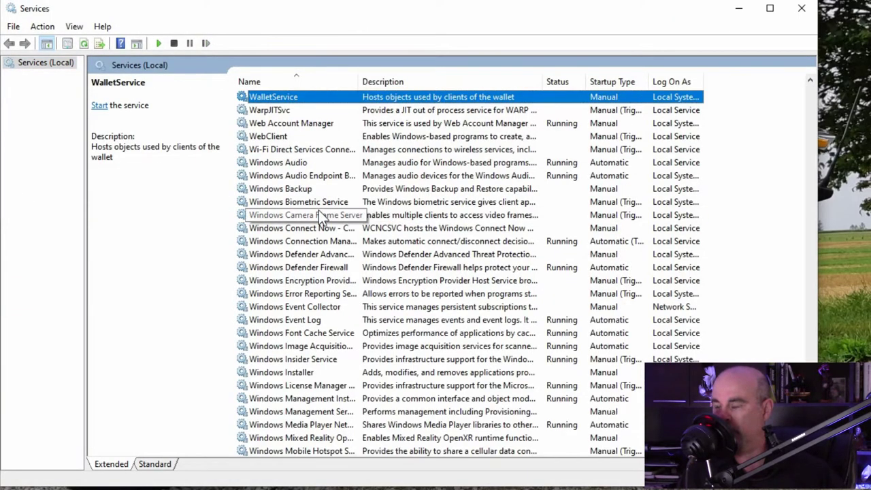
scroll(317, 216, "down", 8)
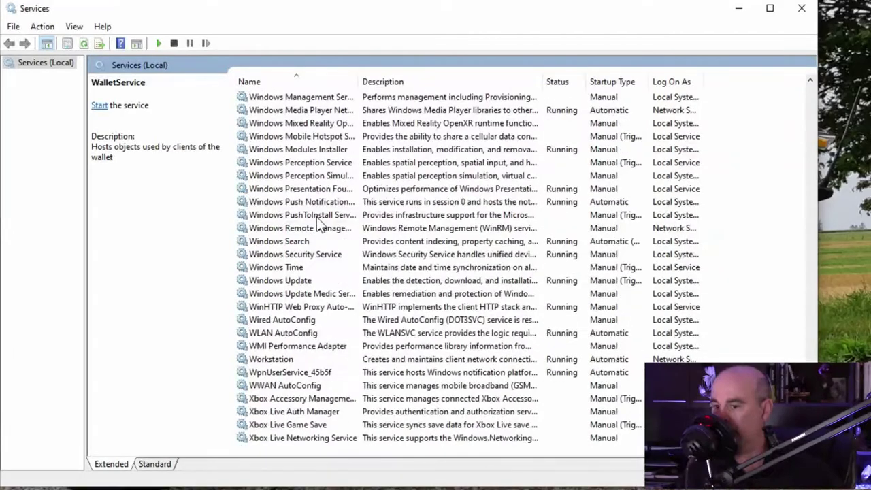
left_click(304, 281)
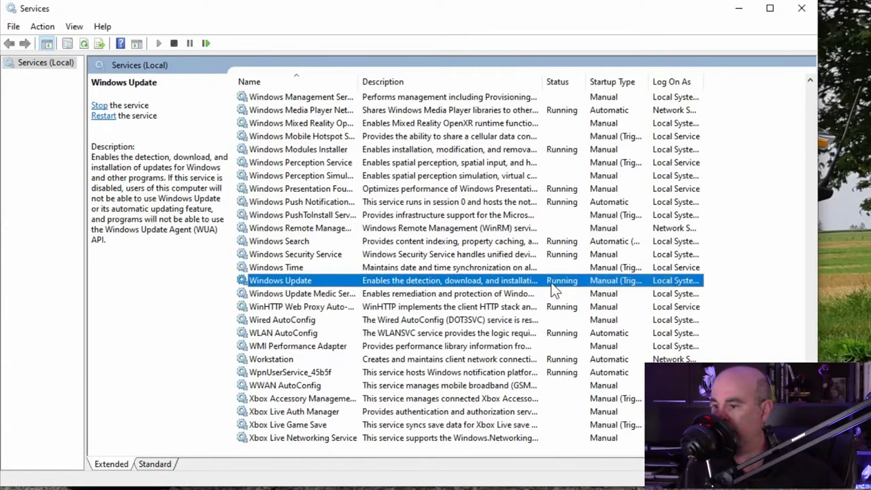
right_click(509, 281)
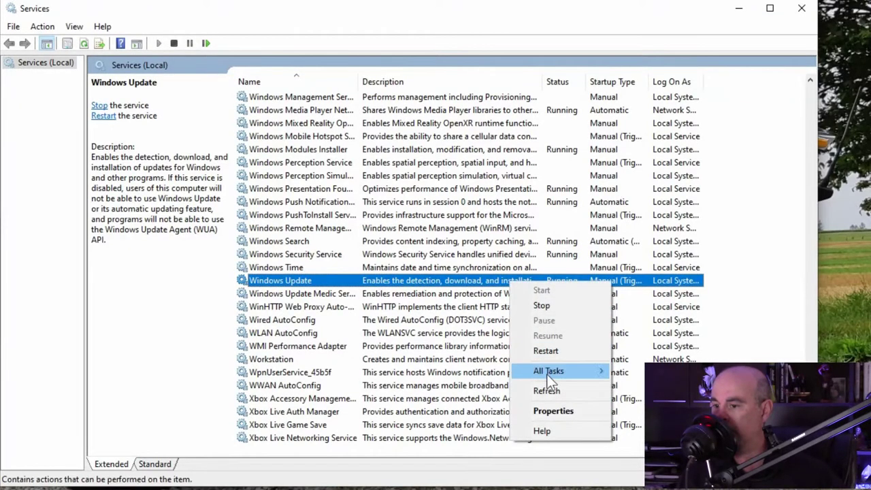
left_click(550, 411)
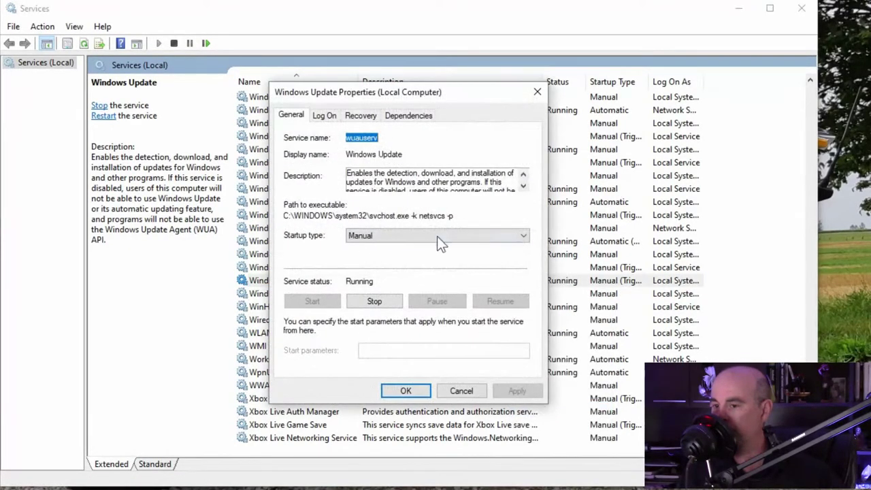
Set the Windows Update service's startup type to Disabled, apply it and stop the service.
left_click(412, 234)
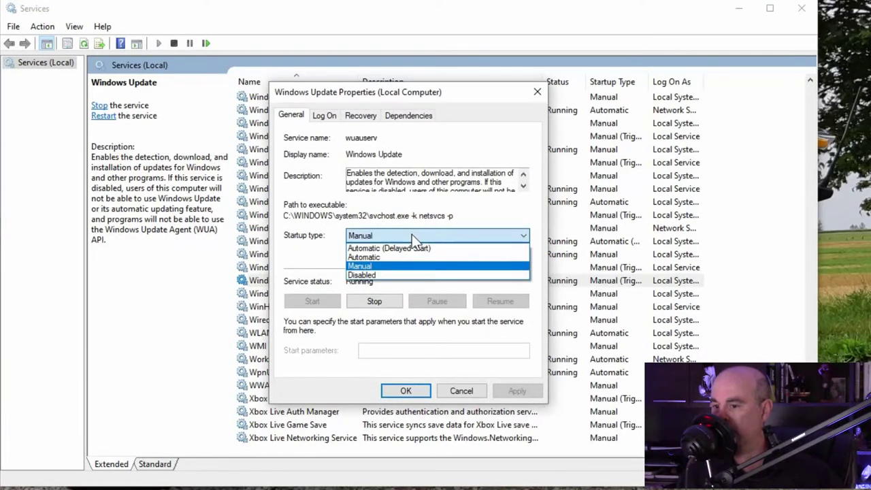
left_click(393, 276)
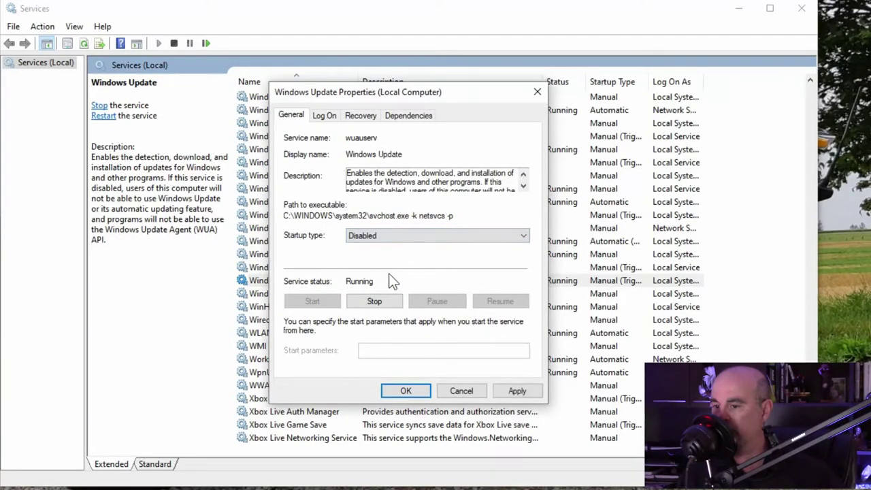
left_click(516, 392)
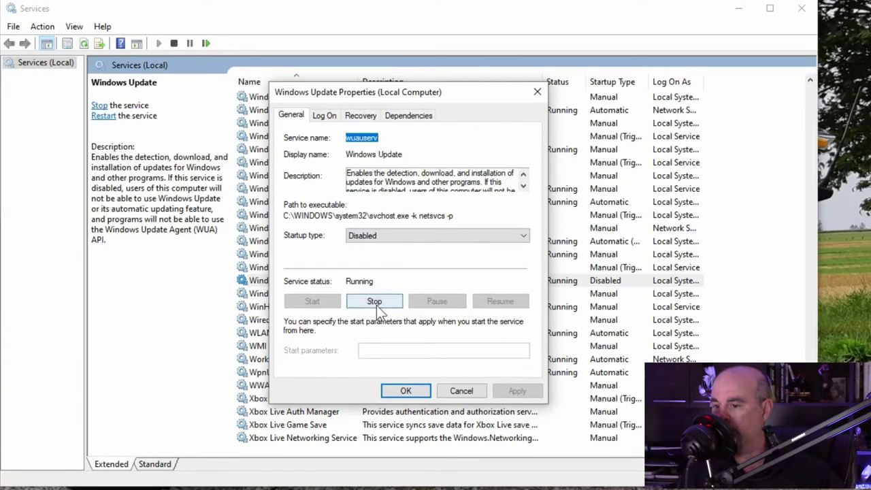
left_click(375, 304)
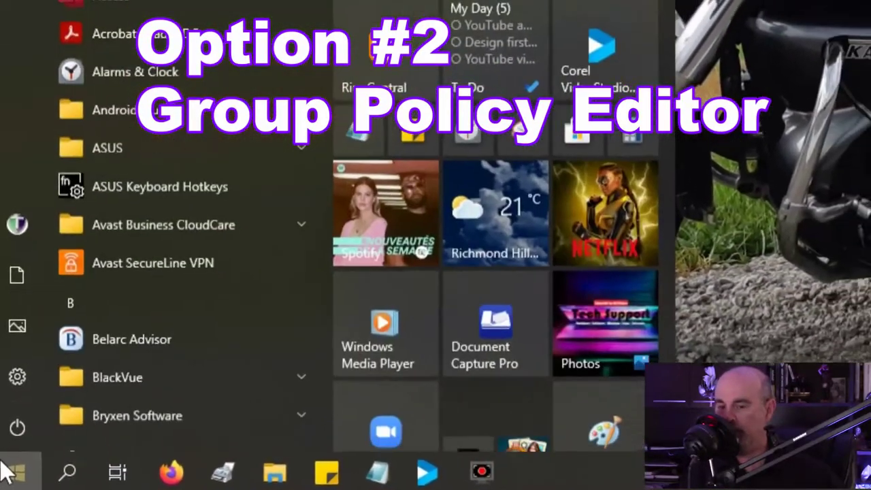
Open the Local Group Policy Editor and expand Administrative Templates under Computer Configuration.
type("gpedit")
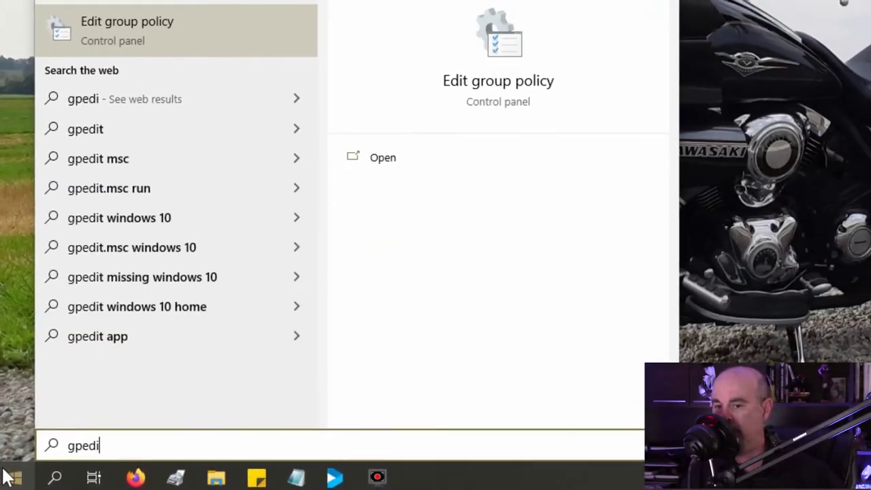
left_click(134, 39)
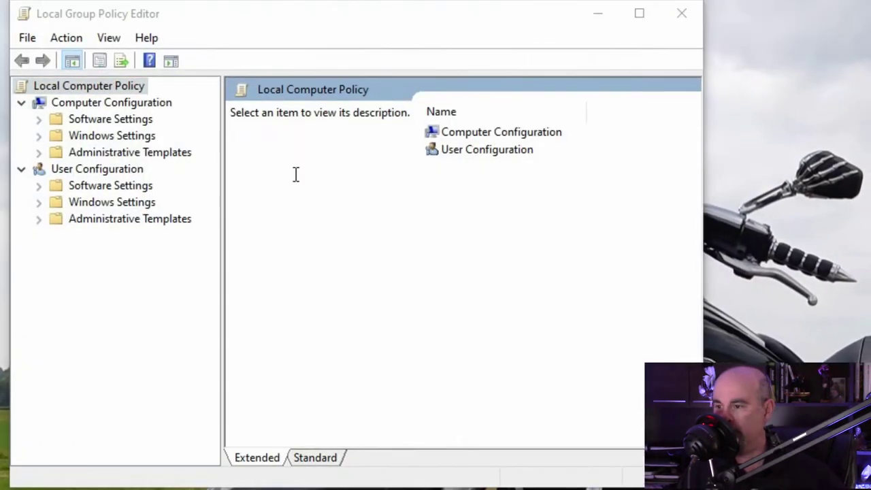
left_click(85, 103)
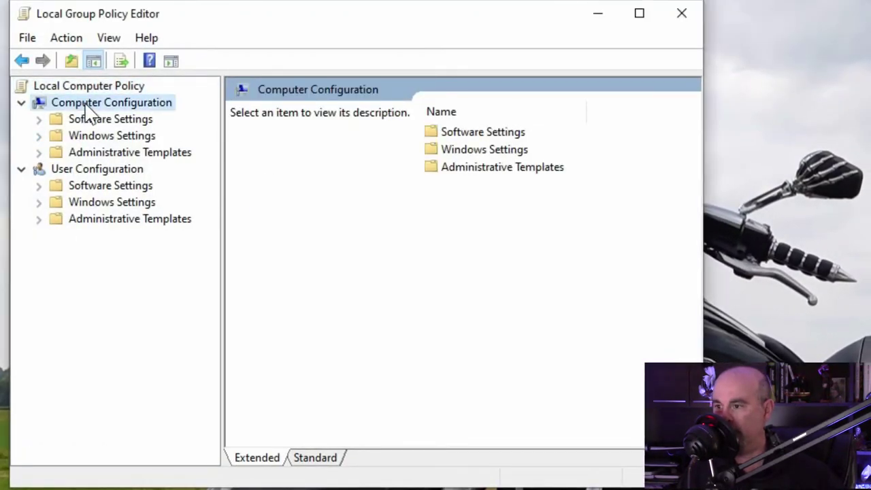
left_click(86, 153)
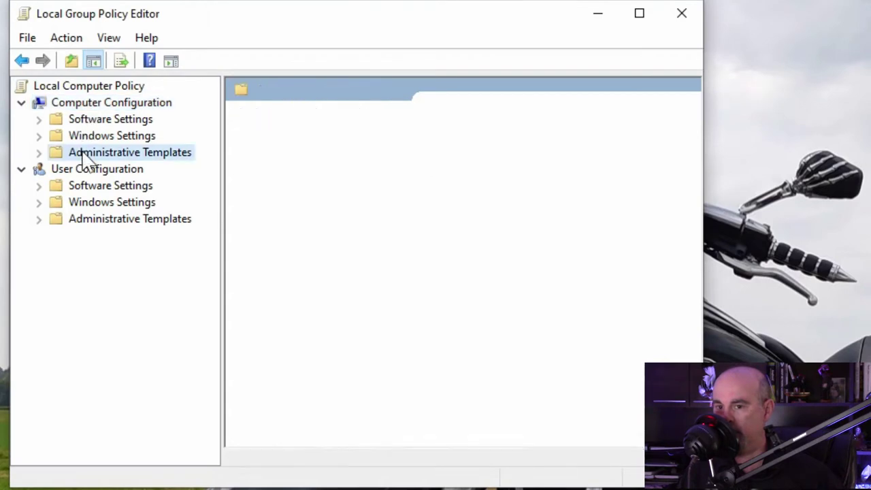
left_click(38, 152)
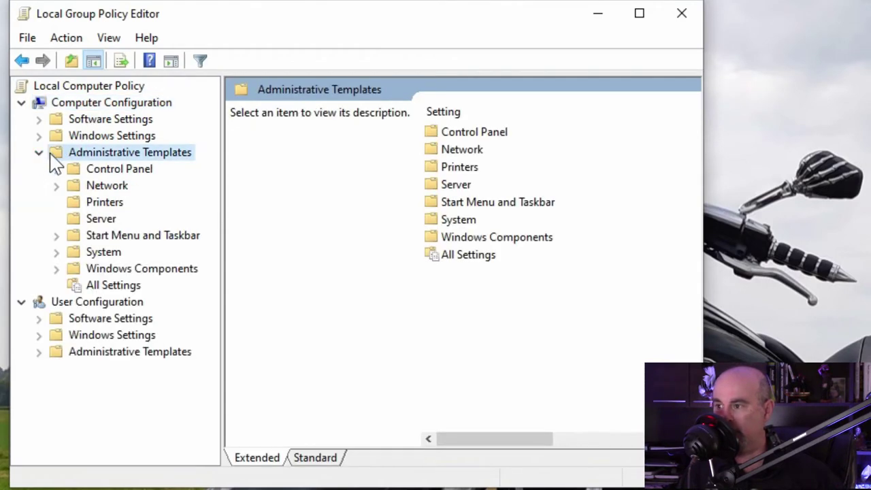
Expand Windows Components and show the policy settings of its Windows Update folder.
left_click(115, 270)
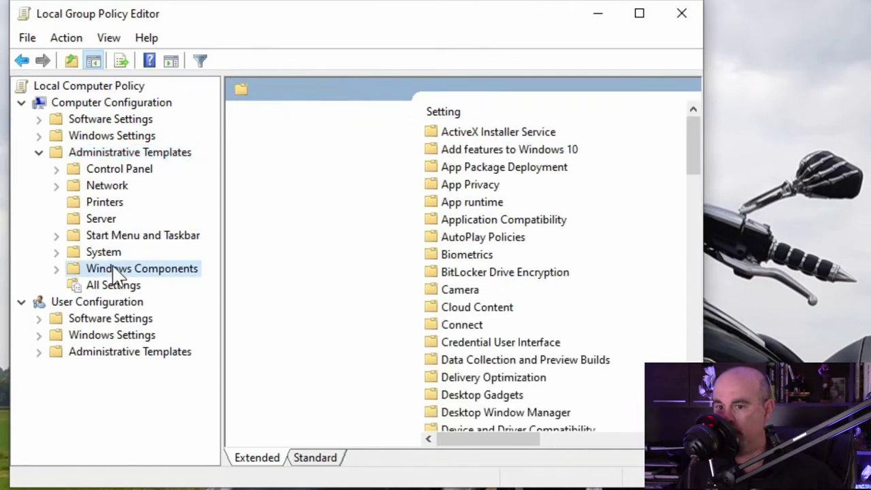
left_click(57, 269)
scroll(167, 285, "down", 18)
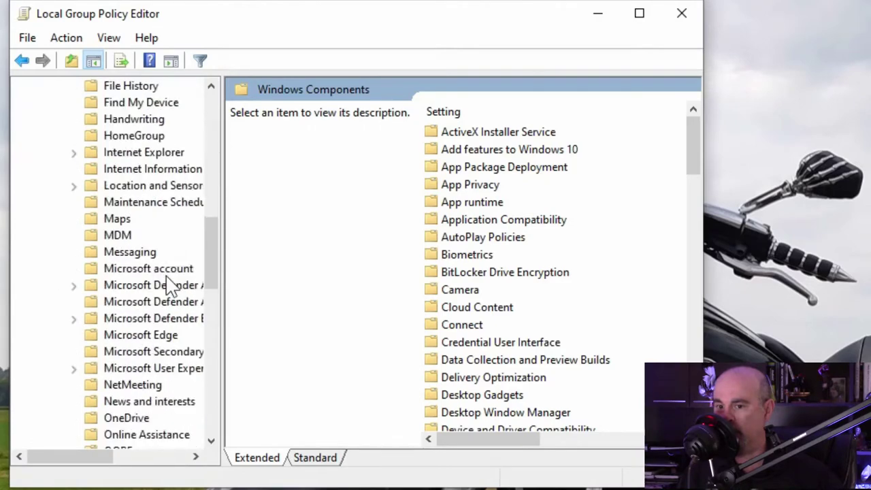
scroll(164, 281, "down", 1)
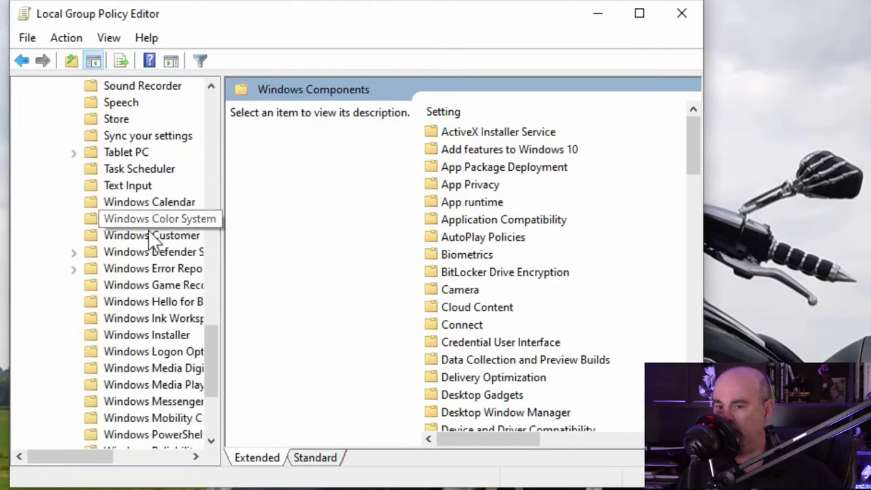
scroll(155, 262, "down", 3)
left_click(150, 370)
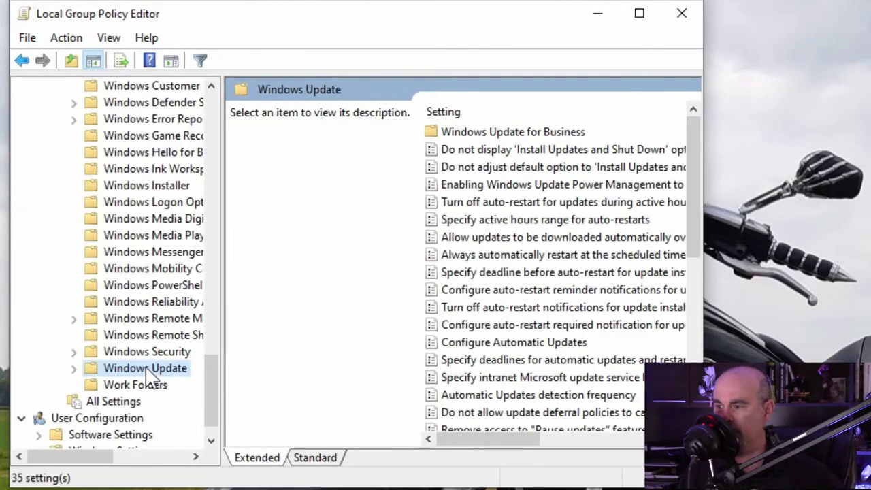
Set the Configure Automatic Updates policy to Disabled and apply the change.
left_click(531, 343)
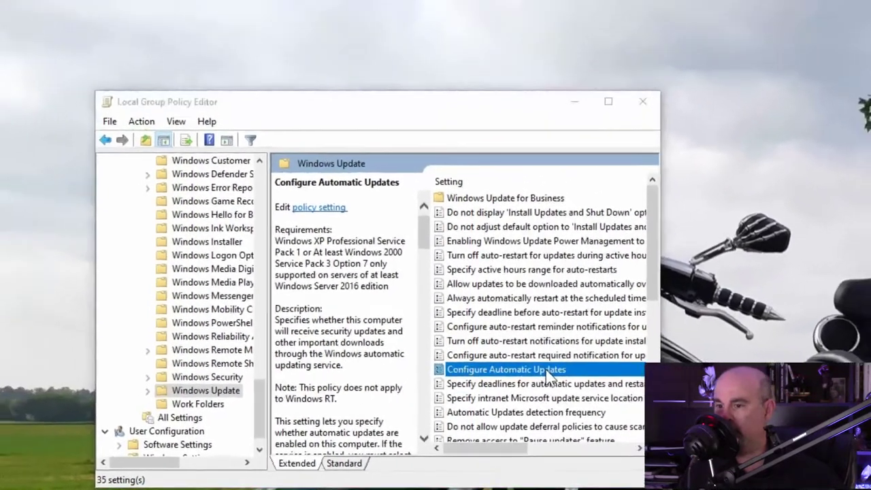
double_click(562, 343)
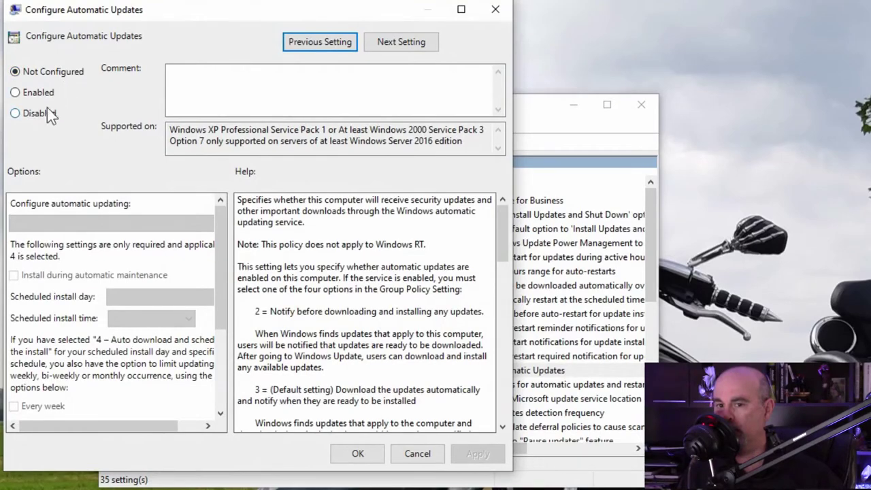
left_click(29, 113)
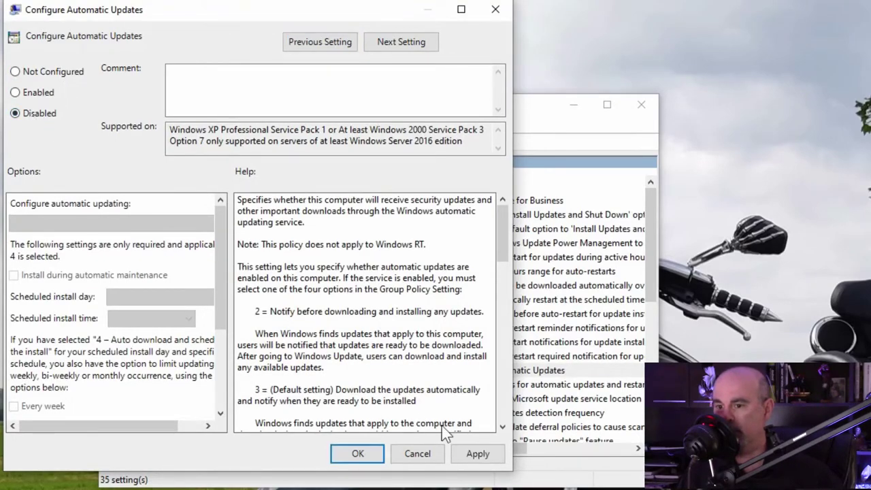
left_click(481, 454)
left_click(362, 453)
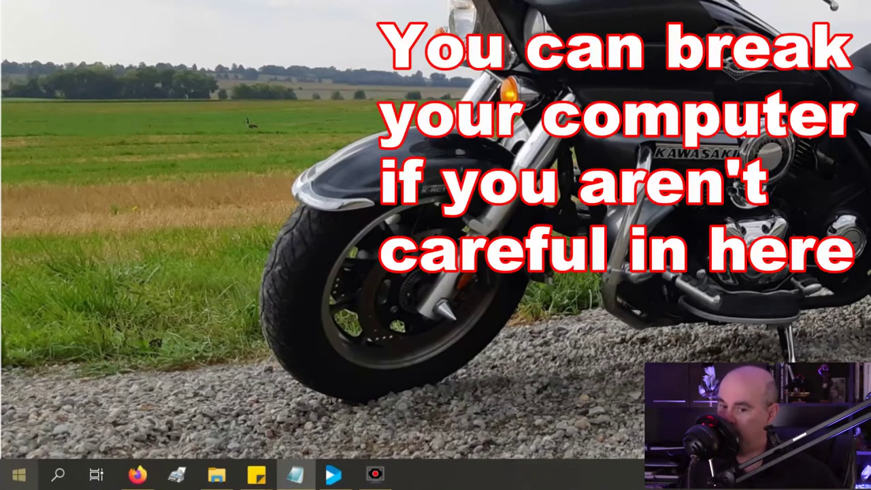
Open the Registry Editor and expand the SOFTWARE key under HKEY_LOCAL_MACHINE.
key("super")
type("regi")
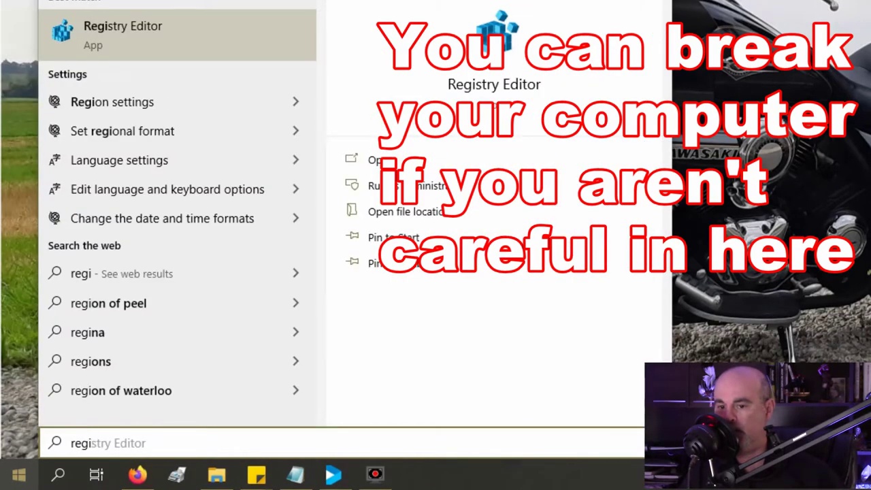
key("BackSpace")
type("edi")
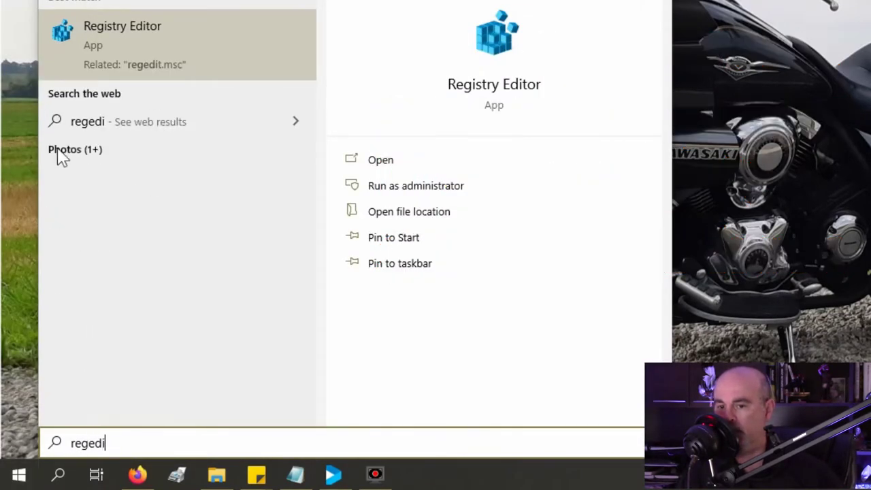
left_click(131, 71)
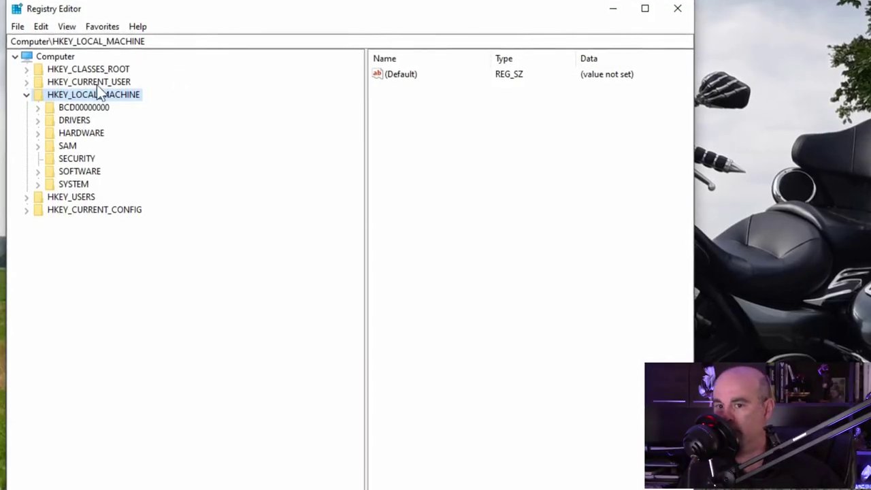
left_click(38, 169)
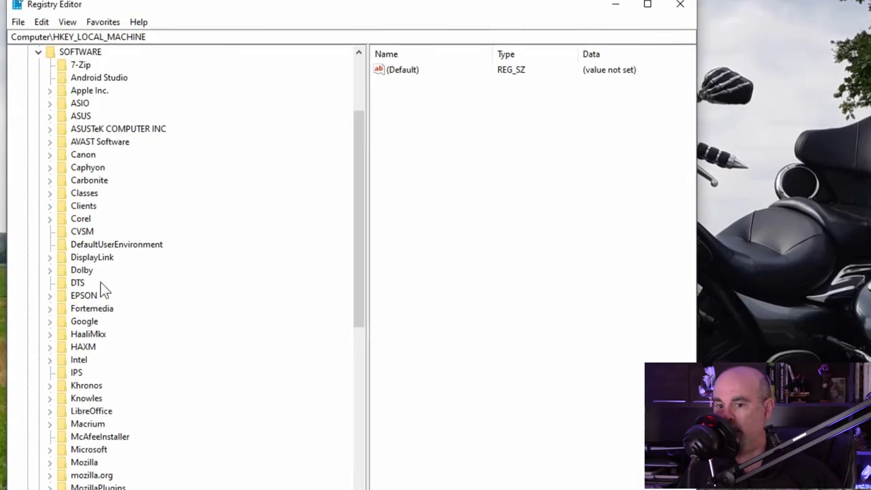
Expand the Policies key under SOFTWARE and the Microsoft key inside it.
scroll(102, 289, "down", 8)
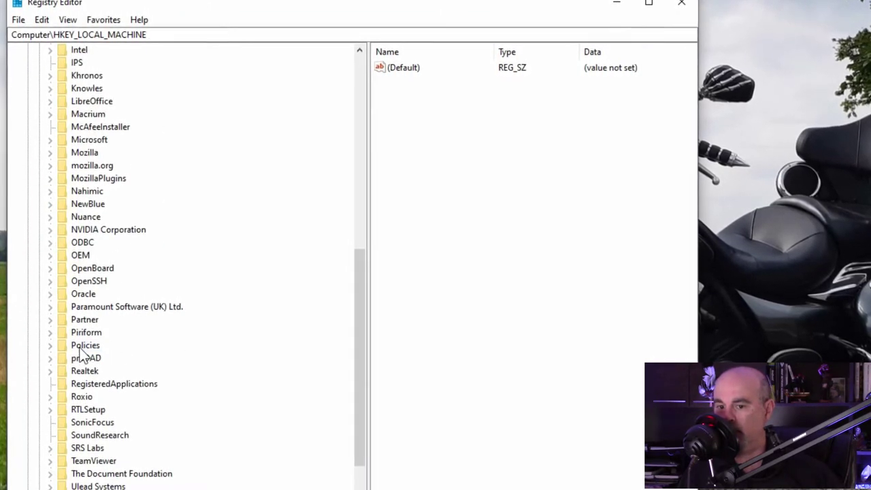
left_click(83, 346)
left_click(49, 345)
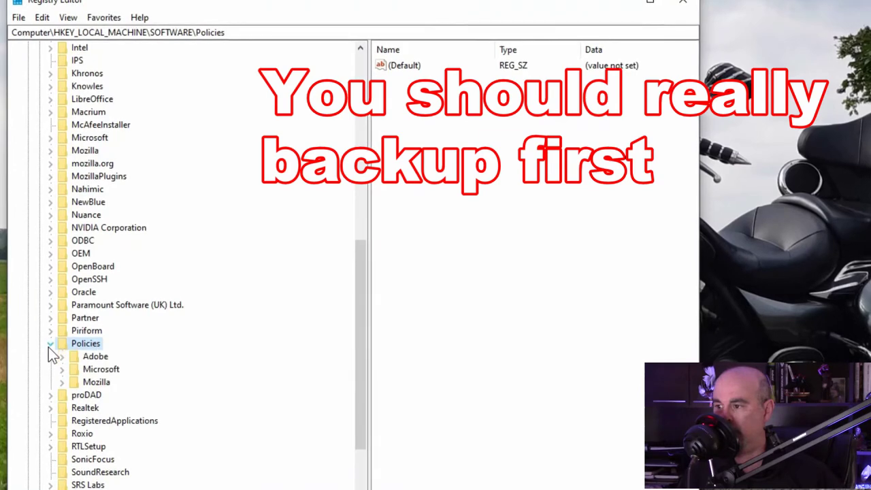
left_click(101, 369)
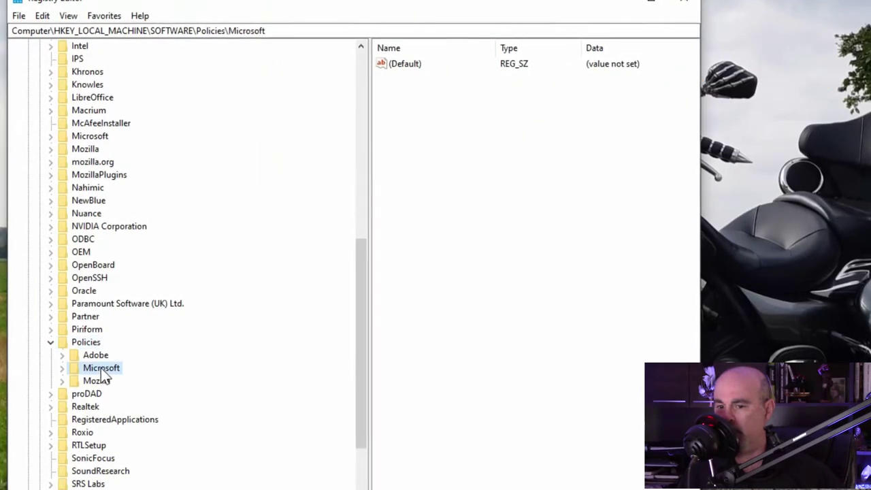
left_click(63, 367)
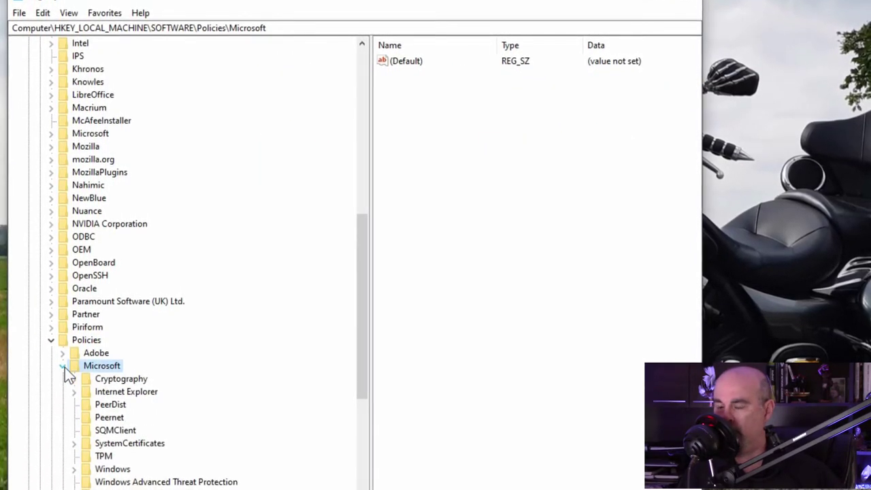
Expand the Windows key under Policies\Microsoft and select its WindowsUpdate key.
scroll(93, 384, "down", 6)
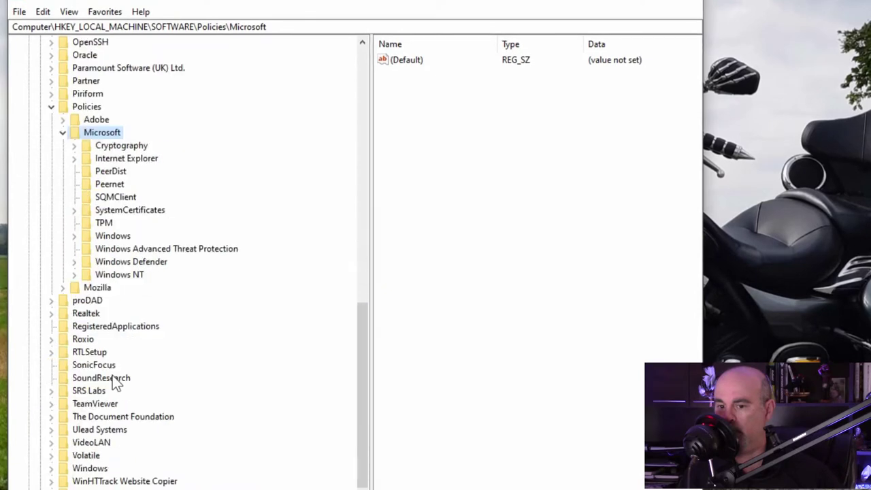
left_click(123, 236)
left_click(74, 234)
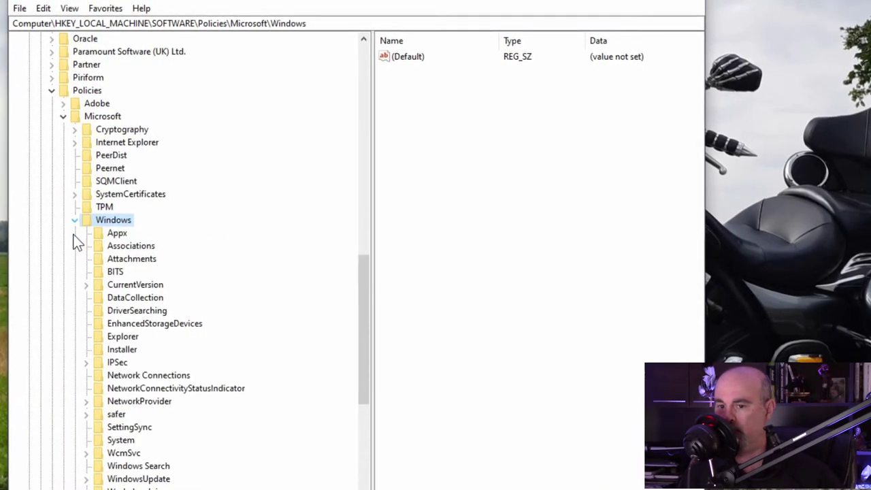
scroll(77, 241, "down", 1)
left_click(139, 439)
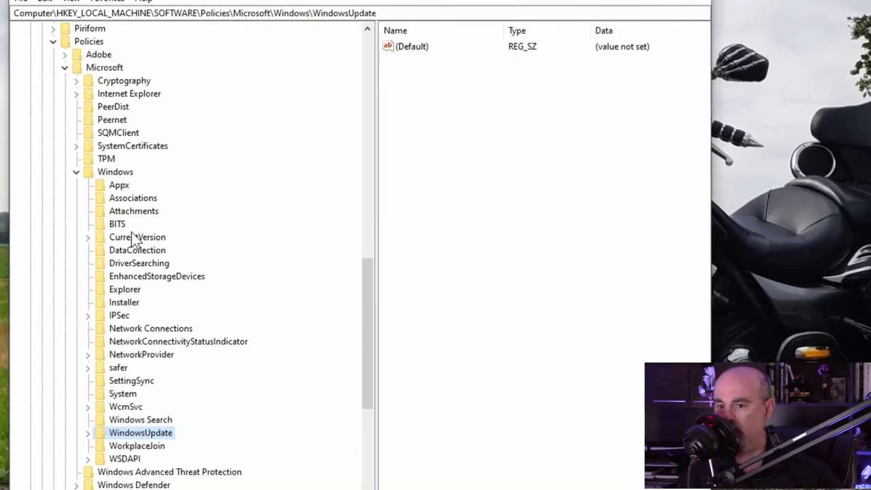
right_click(117, 171)
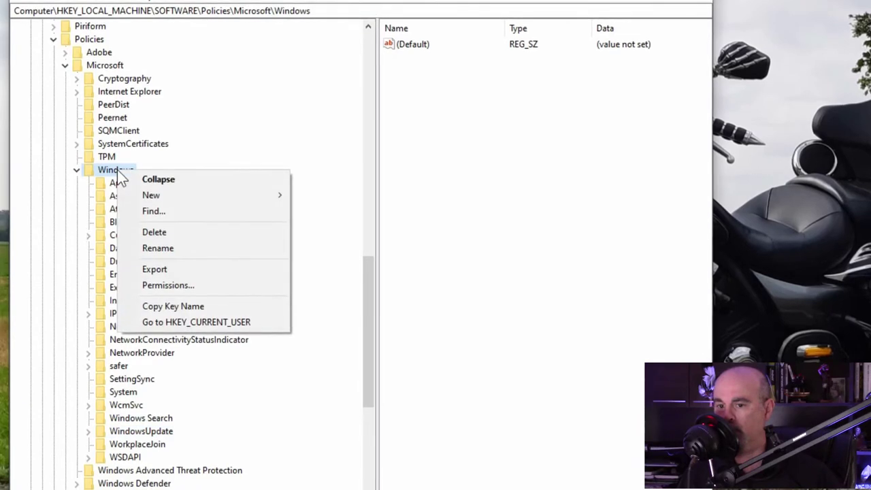
mouse_move(158, 197)
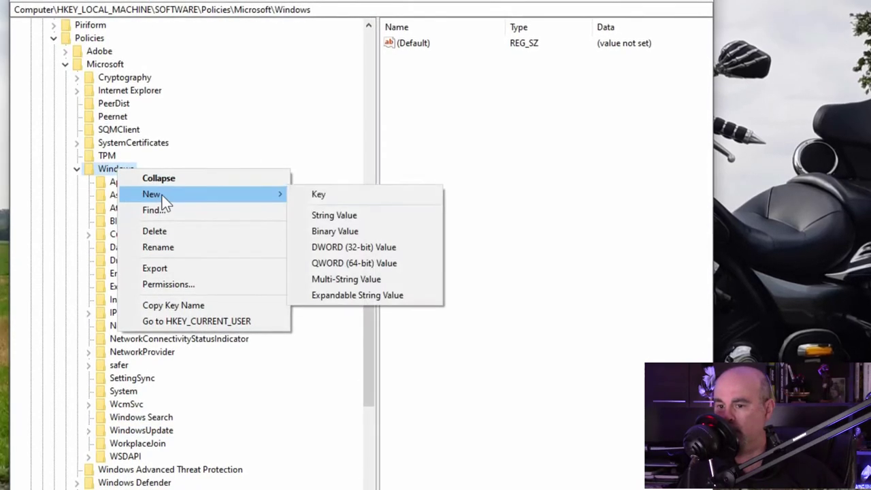
left_click(316, 193)
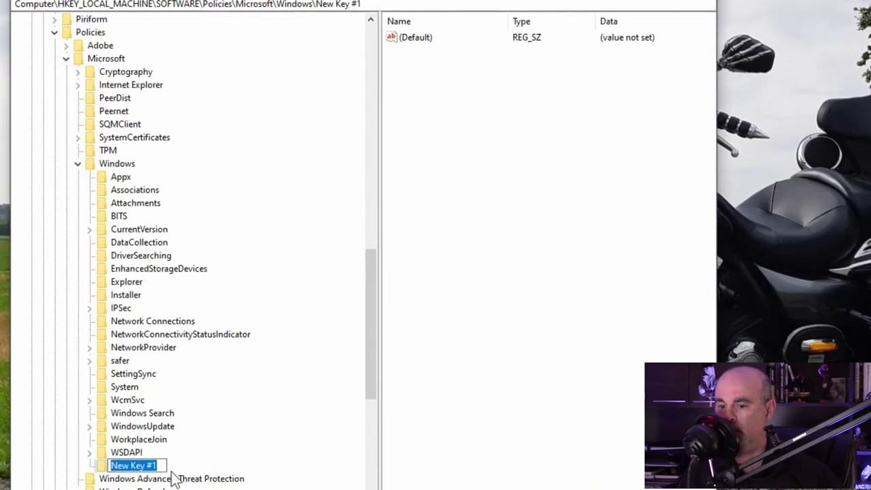
Expand the WindowsUpdate key and open its AU subkey to show the values.
left_click(142, 426)
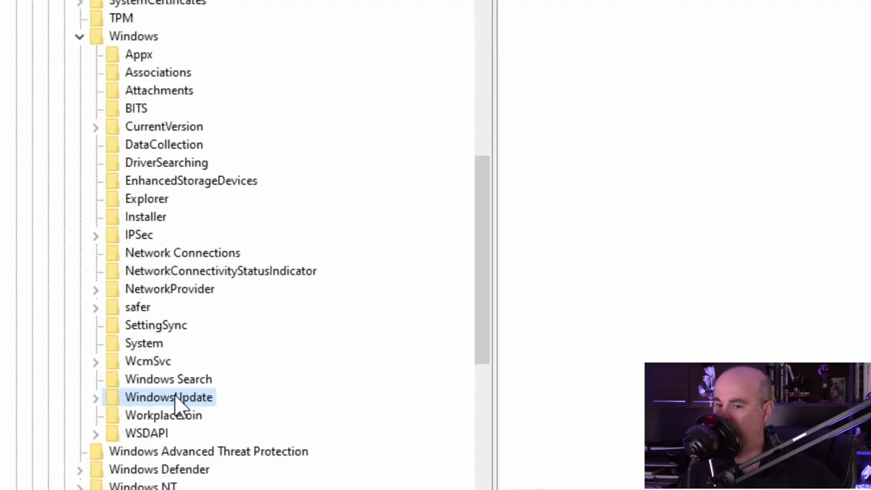
left_click(95, 397)
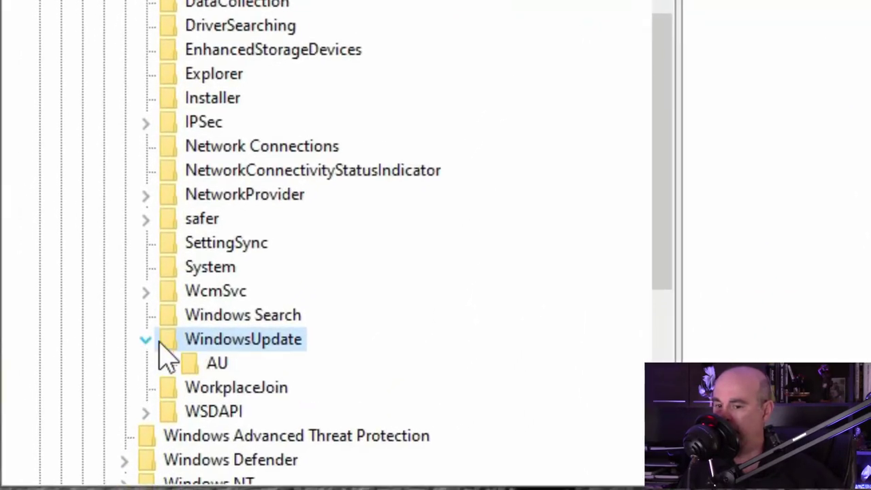
right_click(222, 340)
mouse_move(378, 126)
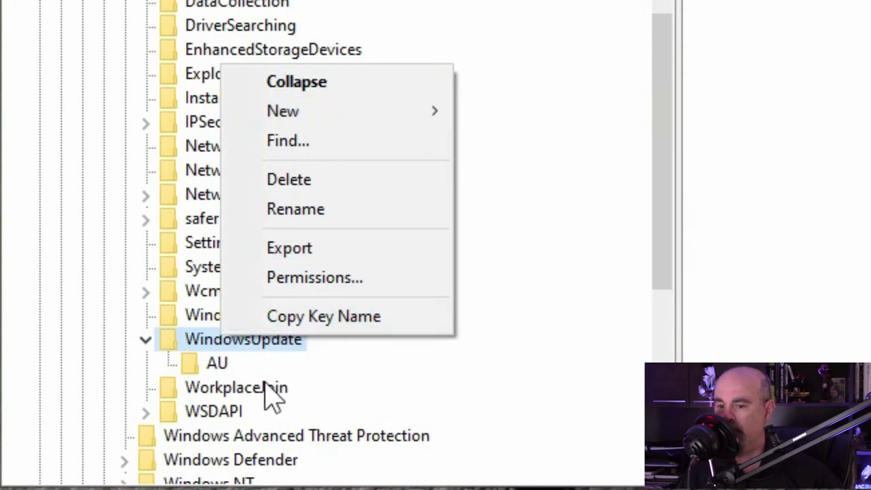
left_click(219, 366)
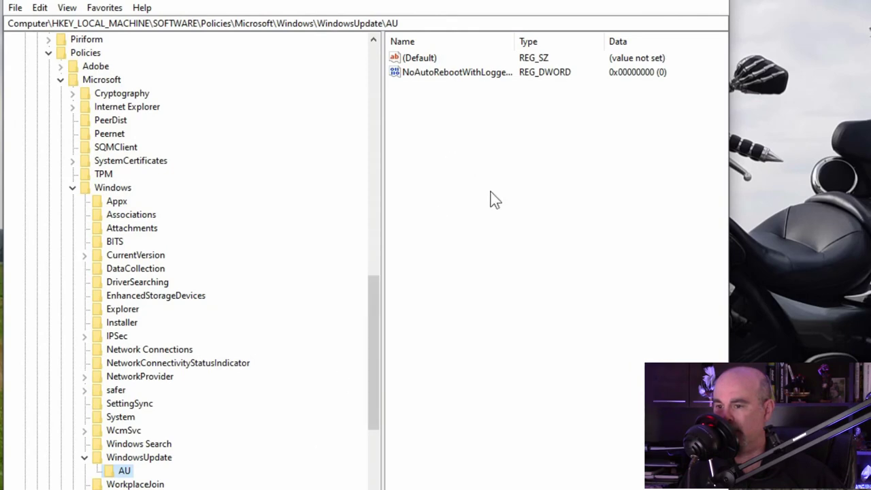
Create a DWORD (32-bit) value named NoAutoUpdate in the AU key.
right_click(450, 132)
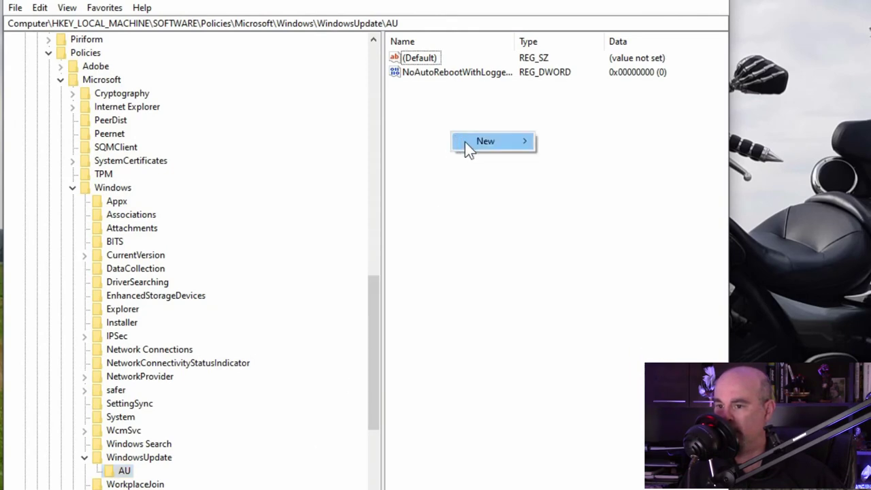
mouse_move(478, 143)
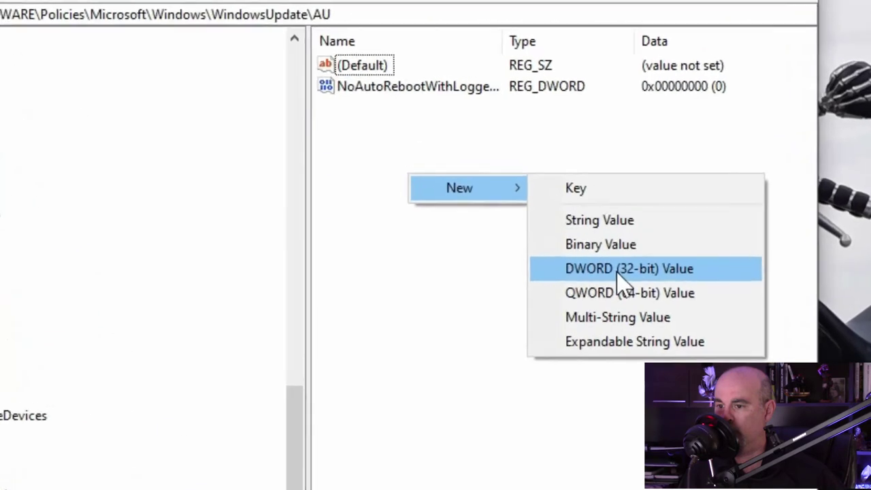
left_click(626, 351)
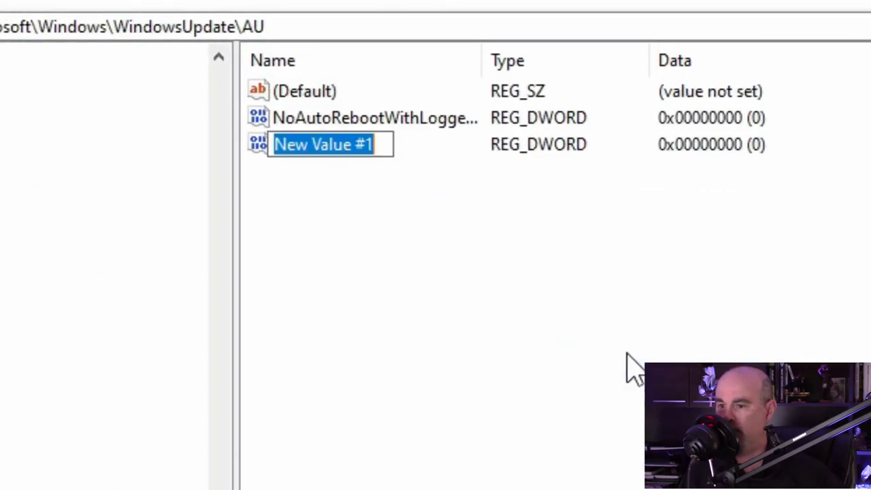
type("NoAuto")
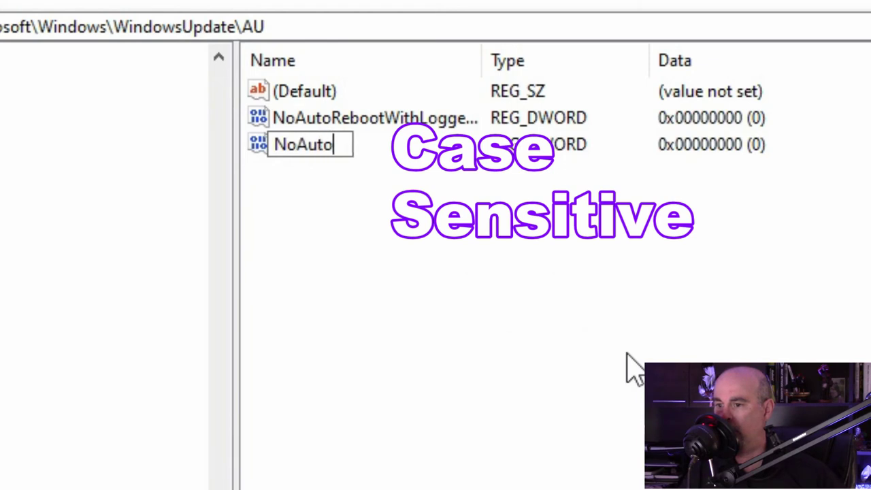
type("A")
key("BackSpace")
type("Updat")
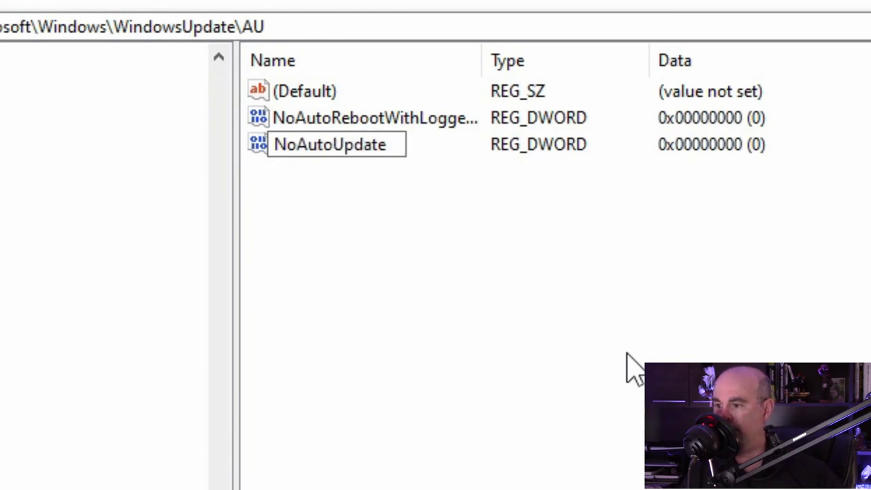
type("e")
key("Return")
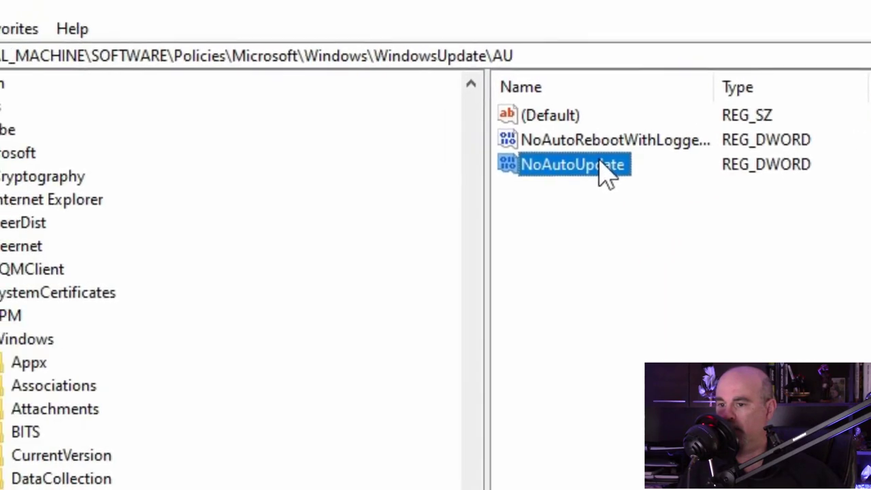
Set the value data of NoAutoUpdate to 1 and confirm the edit.
double_click(600, 167)
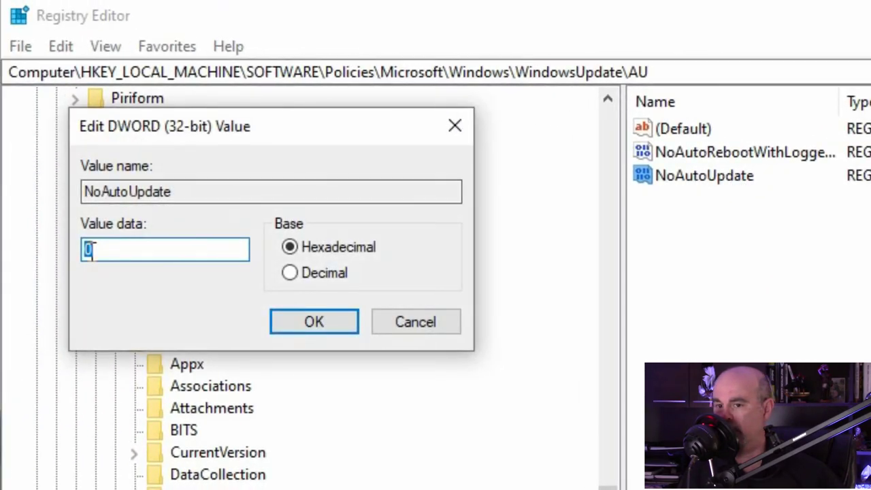
type("1")
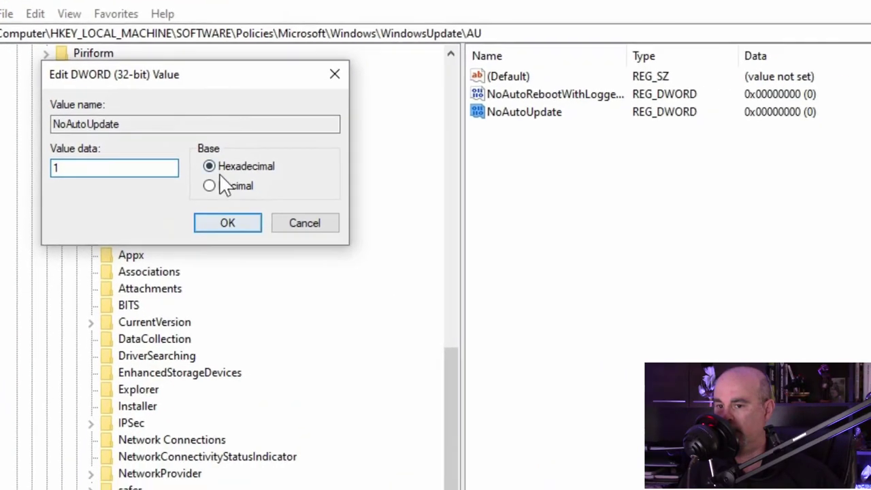
left_click(204, 194)
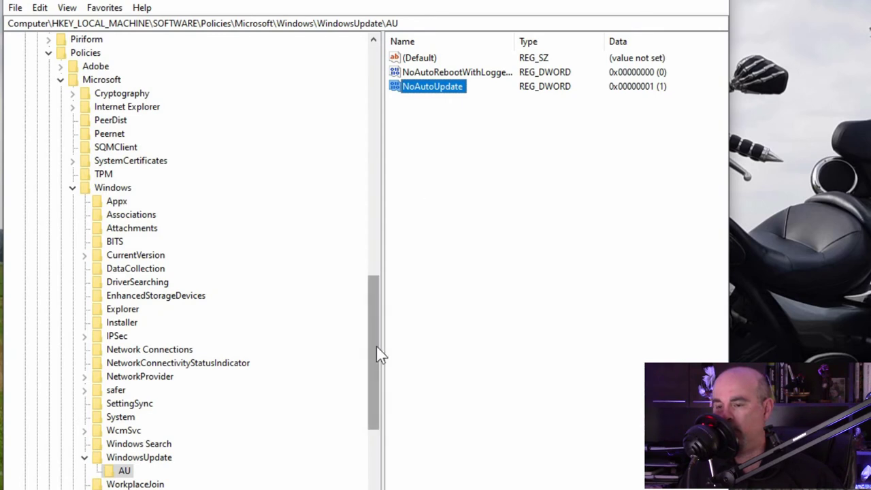
Delete the NoAutoUpdate value from the AU key and confirm the permanent deletion.
right_click(429, 85)
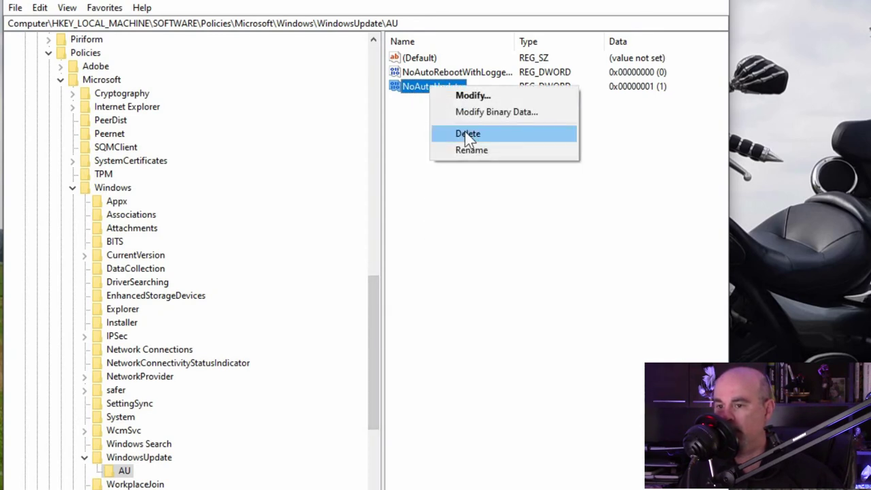
left_click(505, 133)
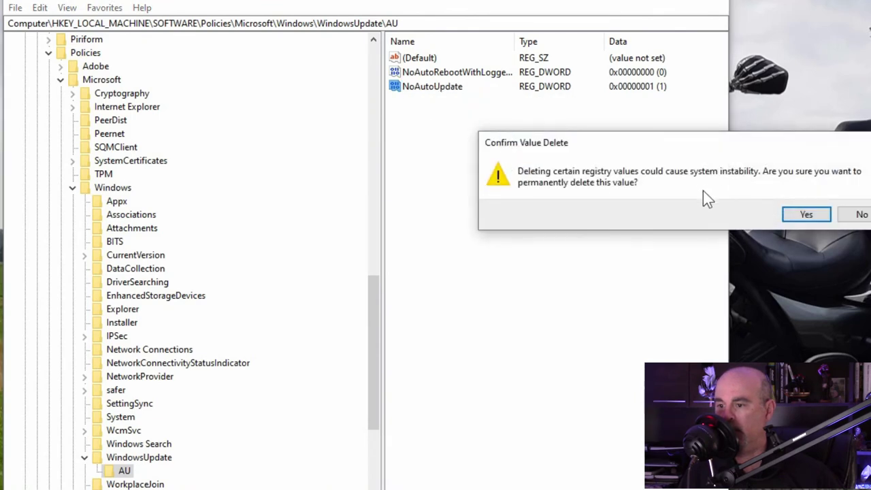
left_click(803, 213)
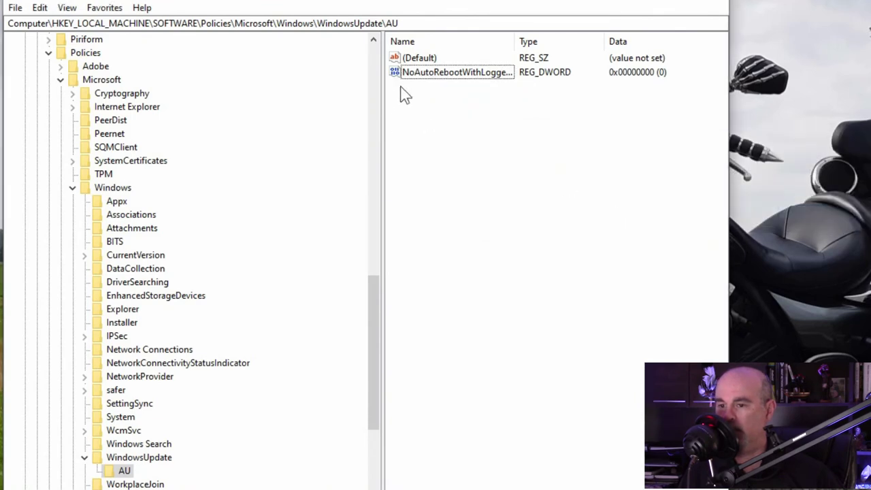